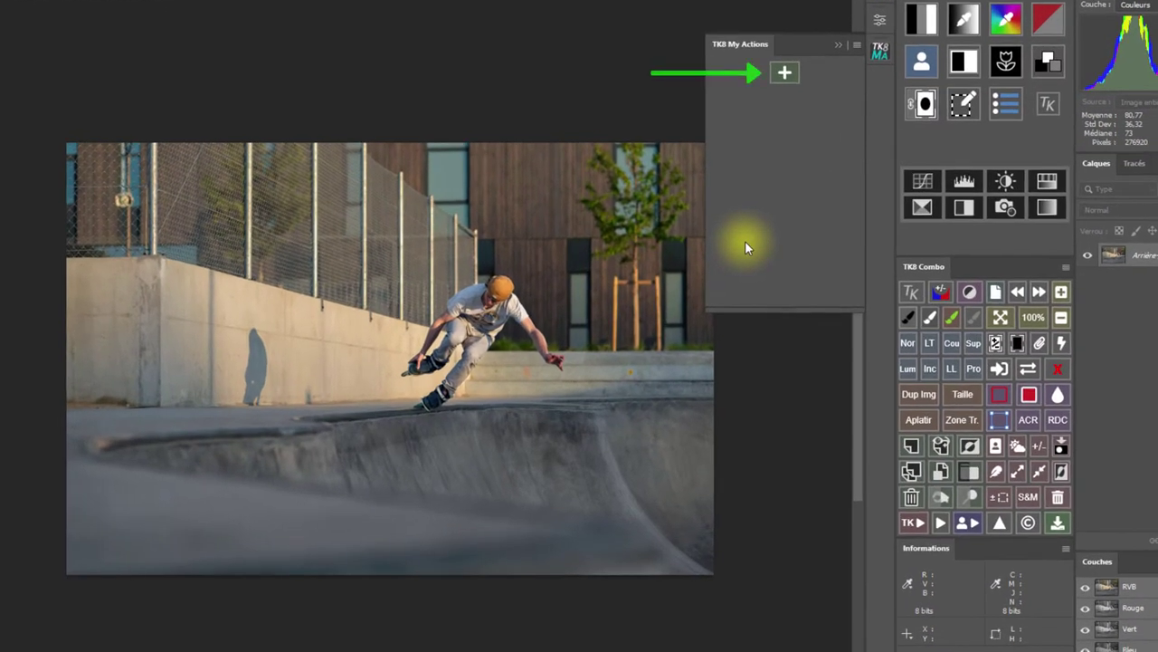
Add recadrage 1-1 centré, recadrage 1-1 centré embed, square 1080 insta, Orton PERSO and Orton CLASSIC perso to TK8 My Actions
left_click(780, 76)
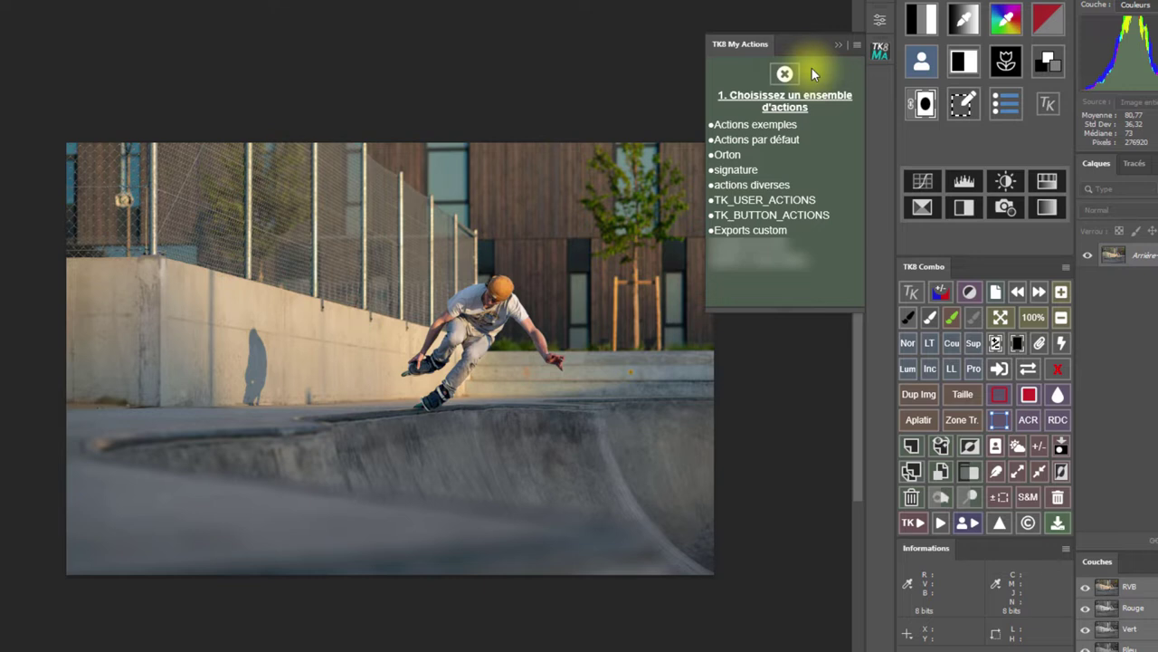
left_click(772, 127)
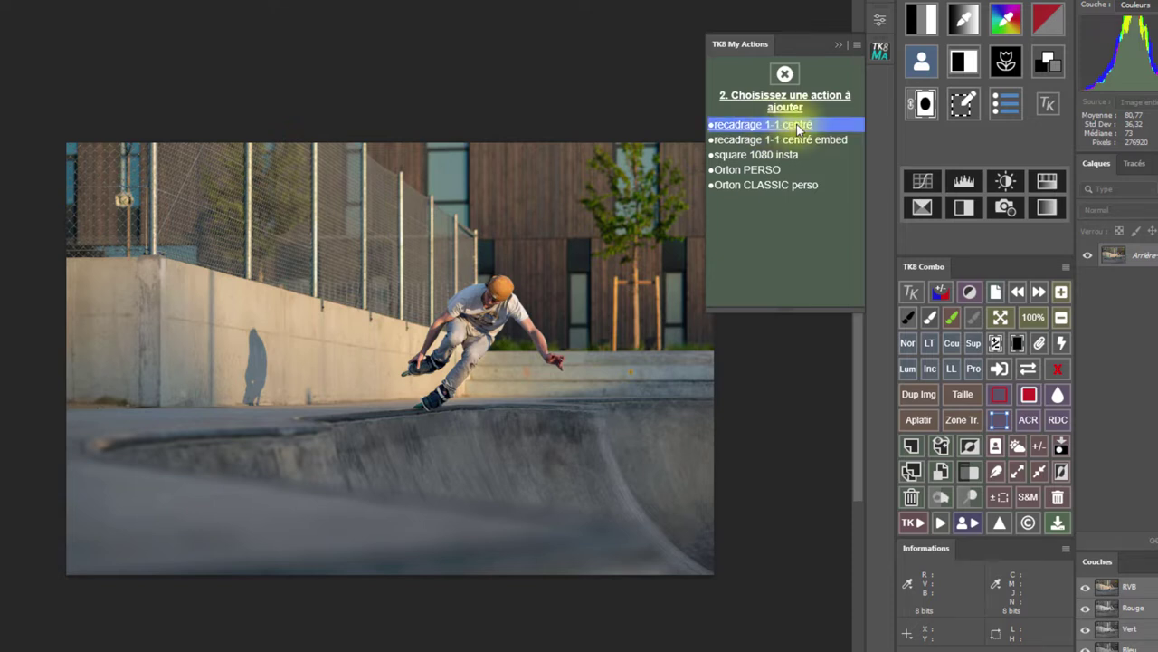
left_click(798, 127)
left_click(814, 148)
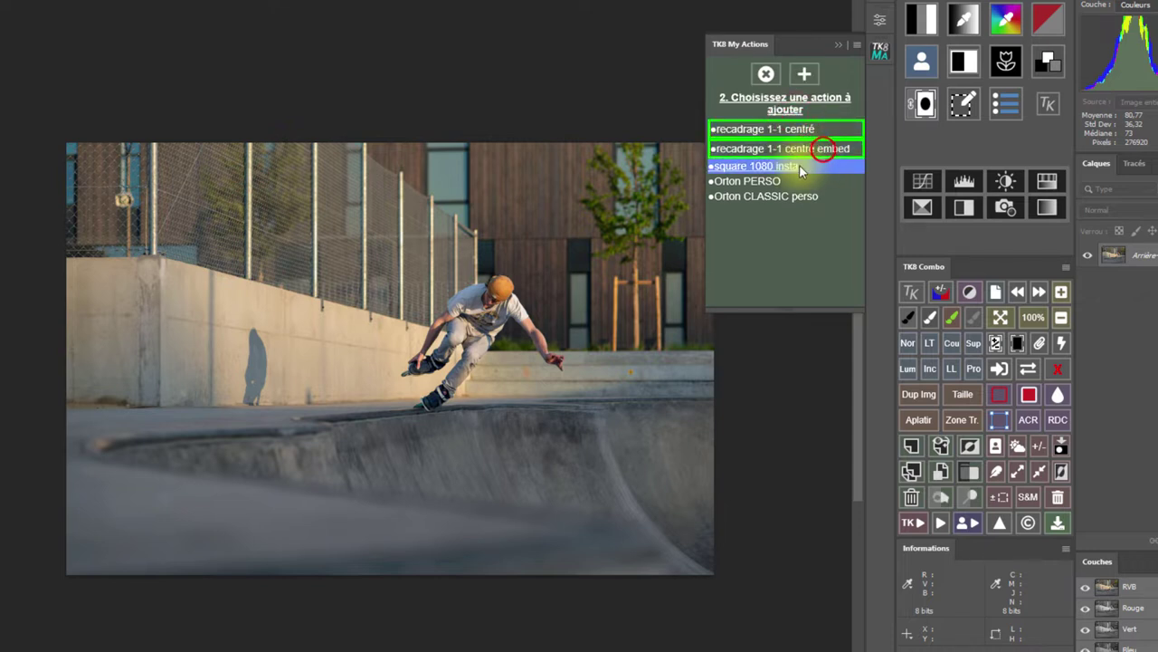
left_click(800, 168)
left_click(798, 188)
left_click(810, 209)
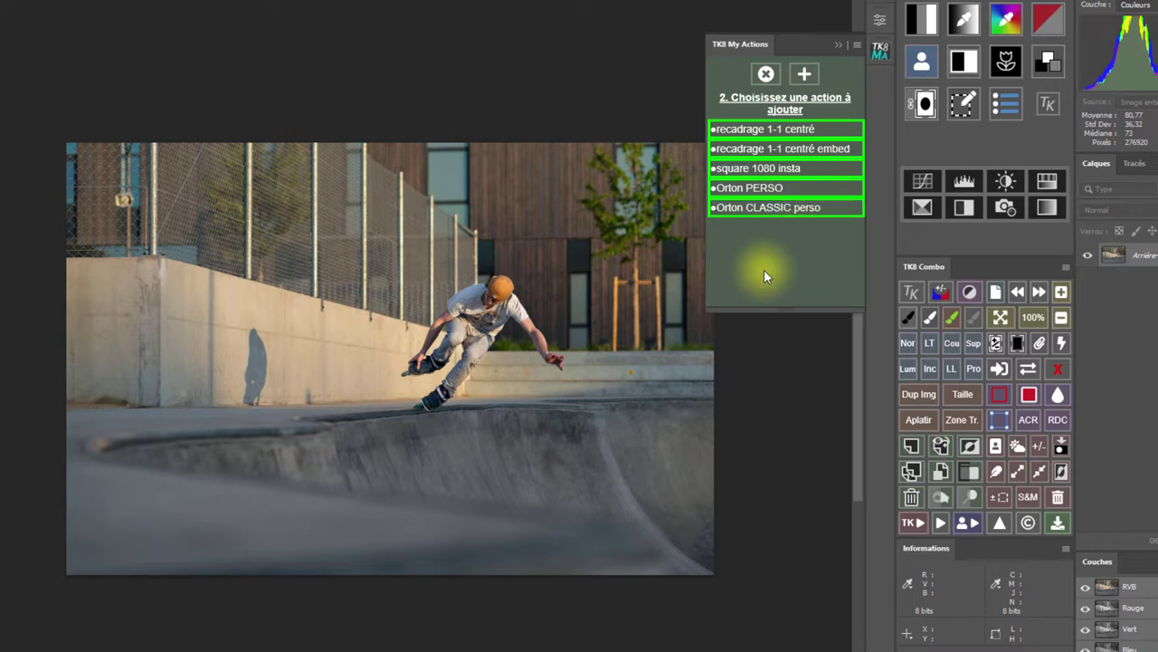
left_click(823, 205)
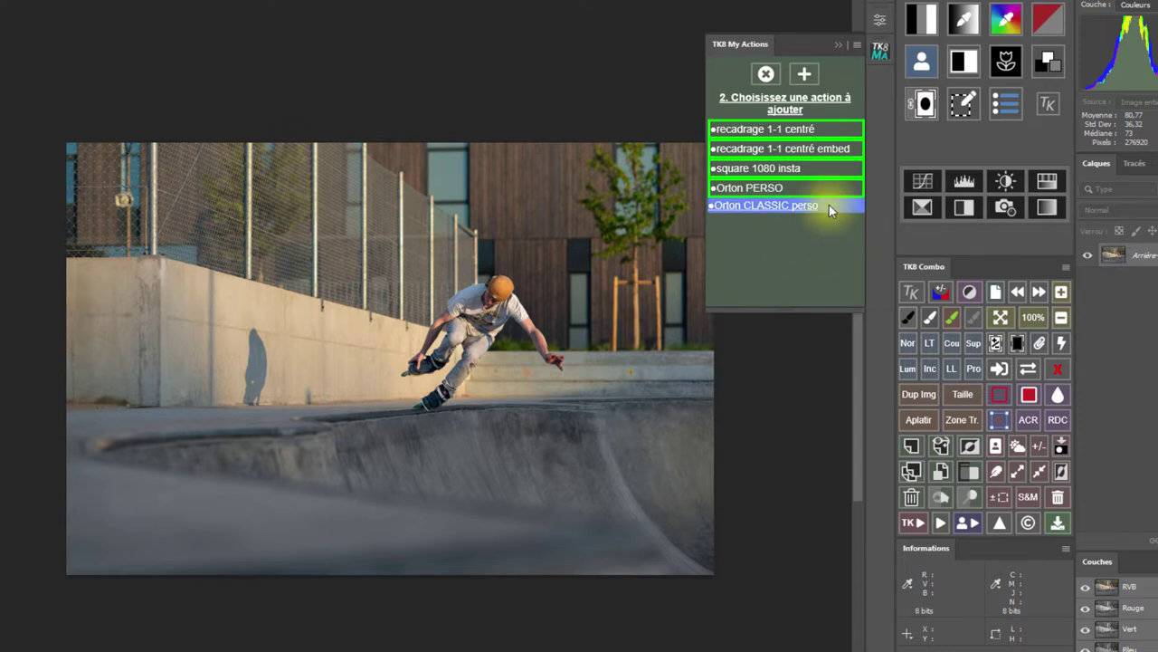
left_click(829, 206)
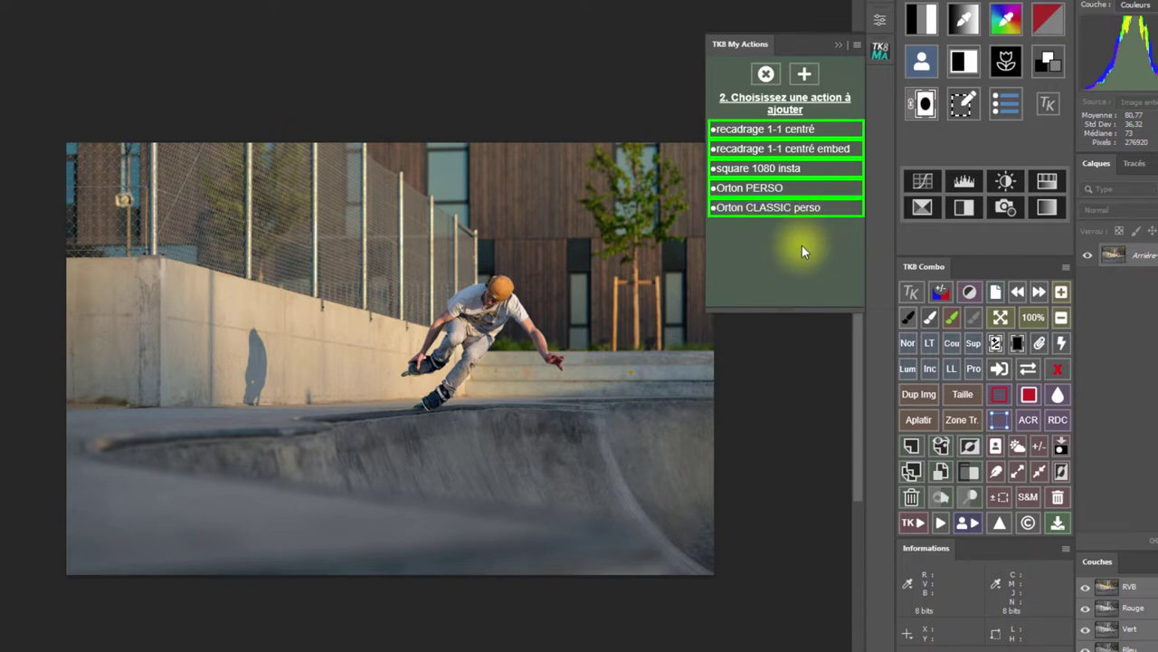
left_click(804, 74)
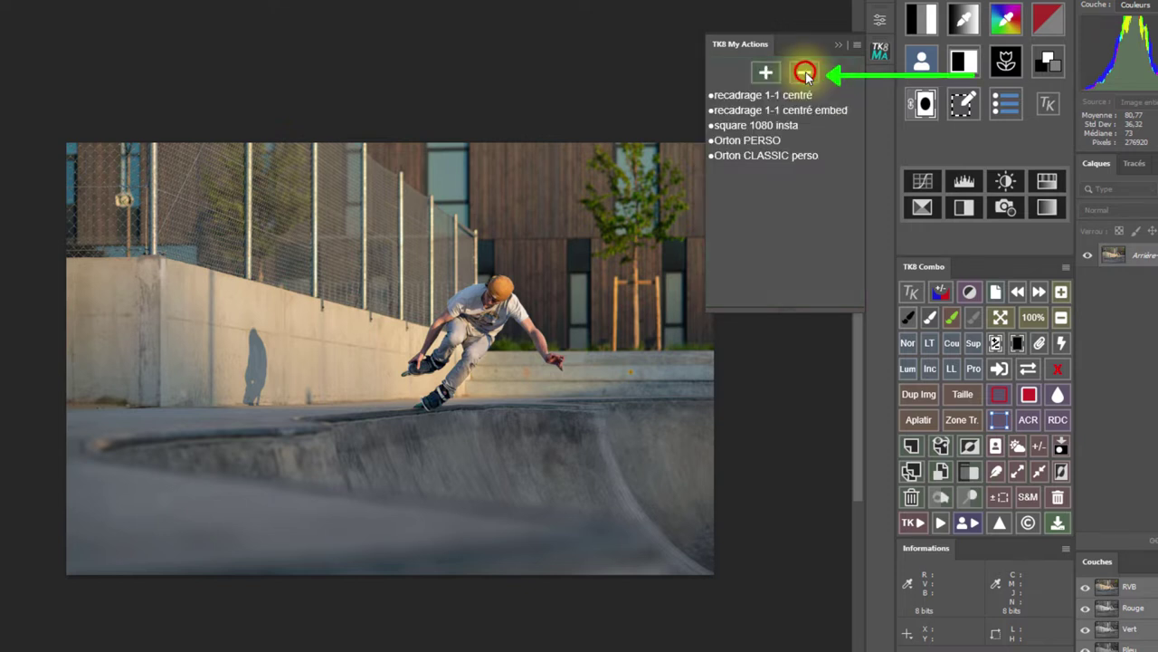
left_click(802, 109)
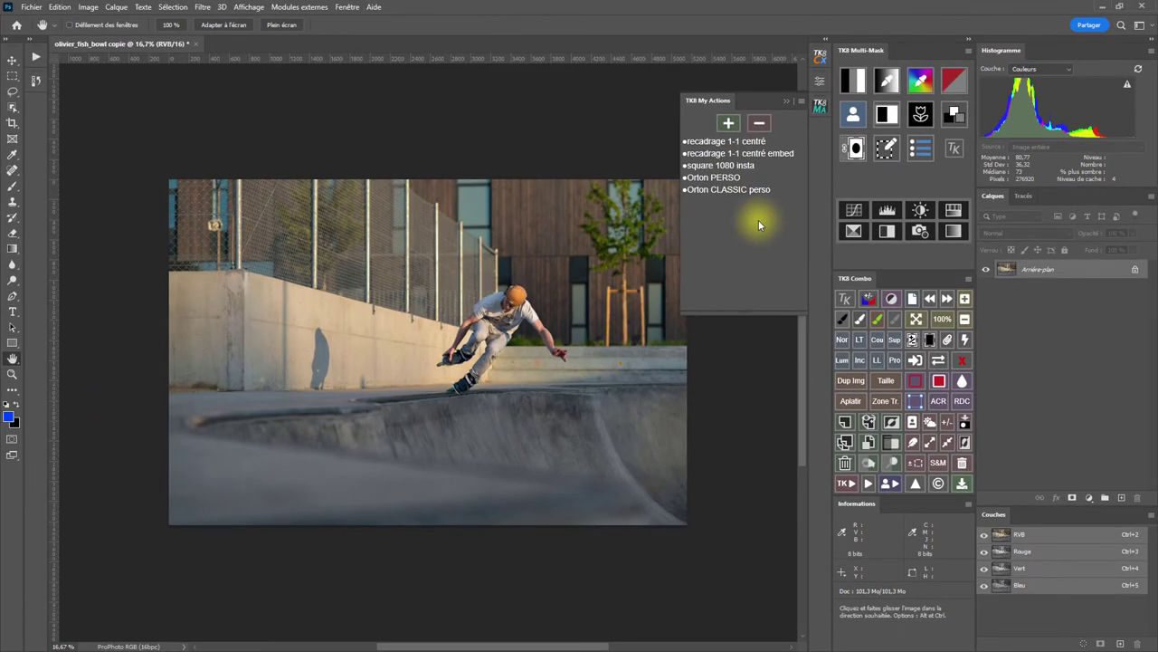
Run square 1080 insta on the skate photo, fit it on screen, and review its History steps
left_click(742, 167)
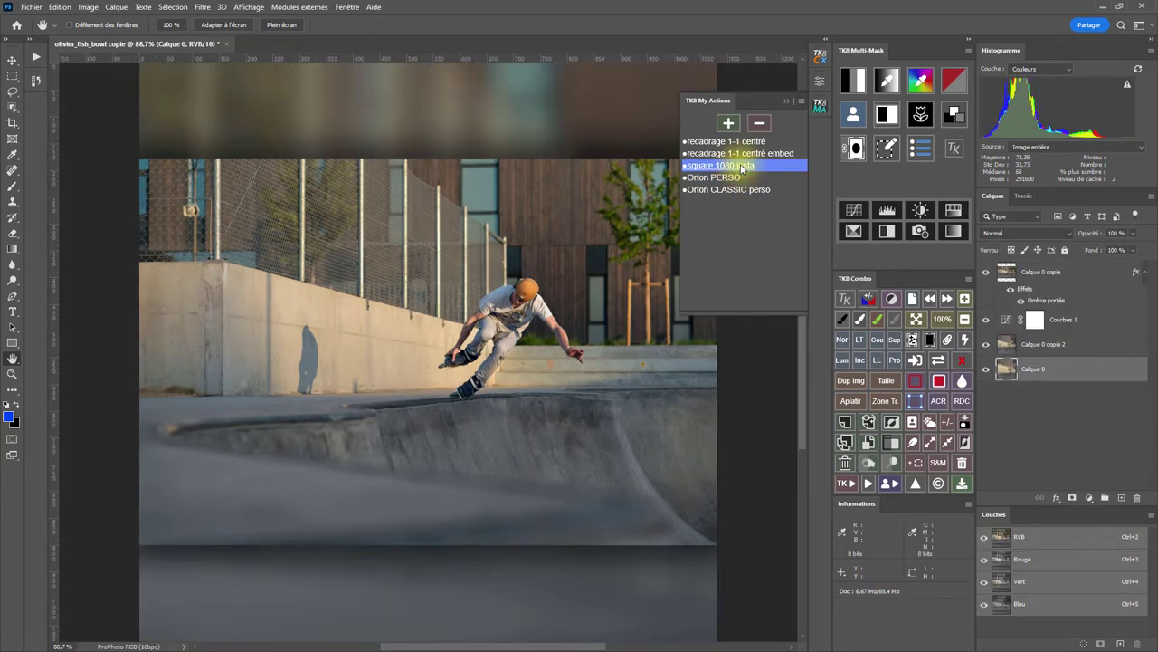
left_click(965, 319)
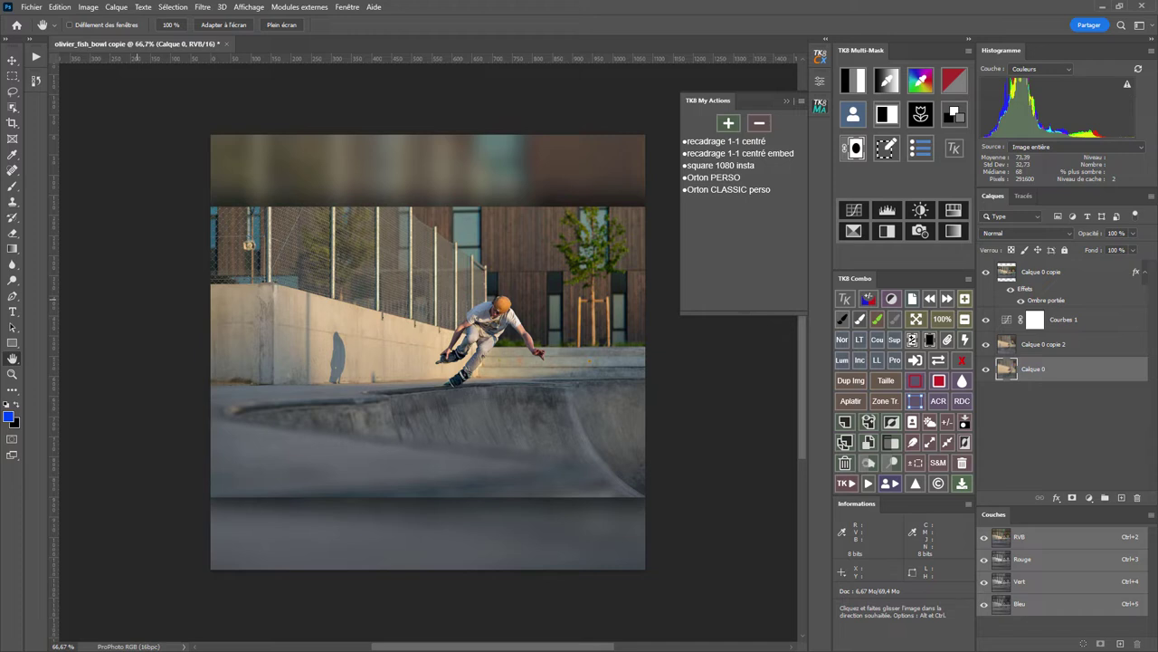
left_click(35, 80)
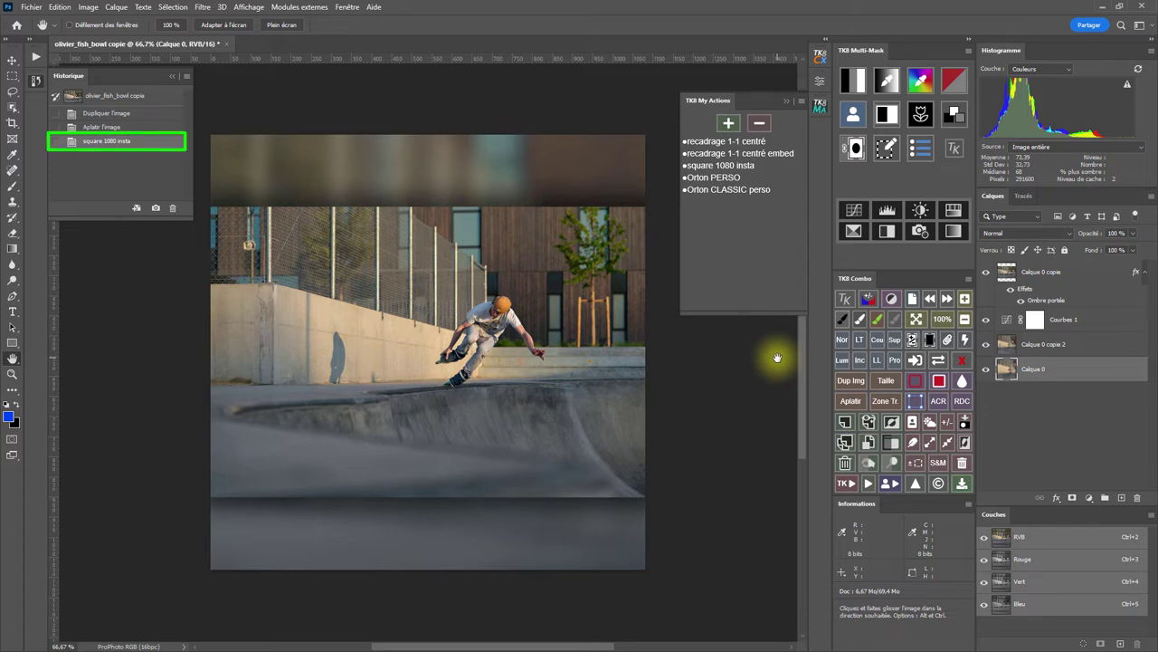
left_click(36, 80)
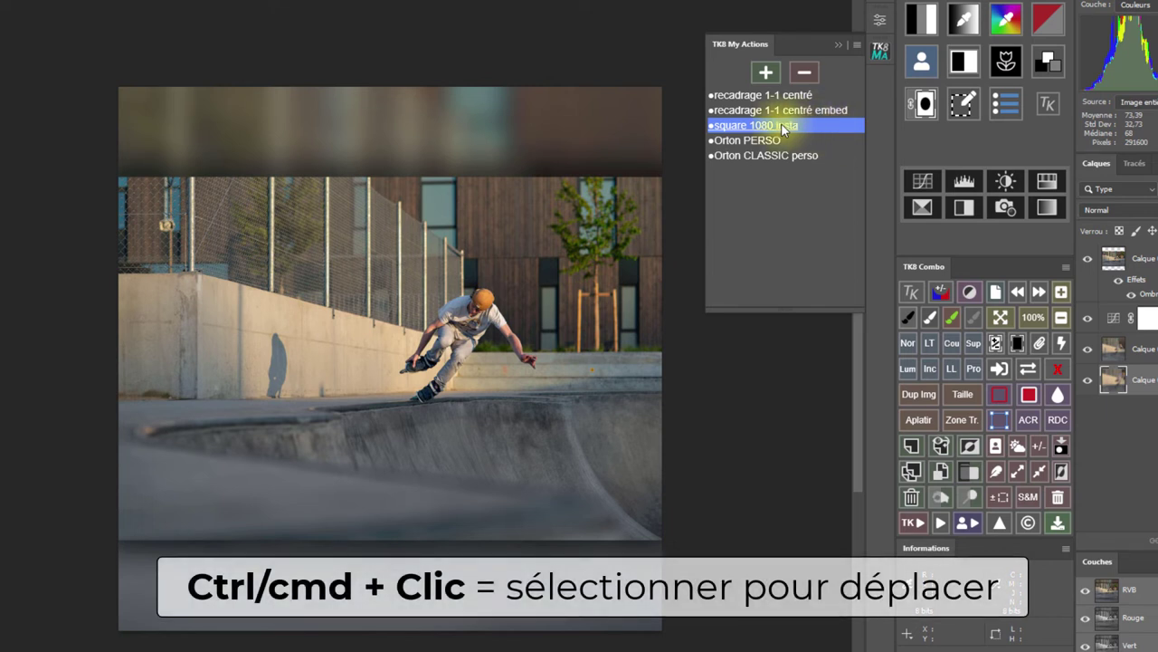
Move square 1080 insta up two rows to the top of the TK8 My Actions list
left_click(783, 127, "ctrl")
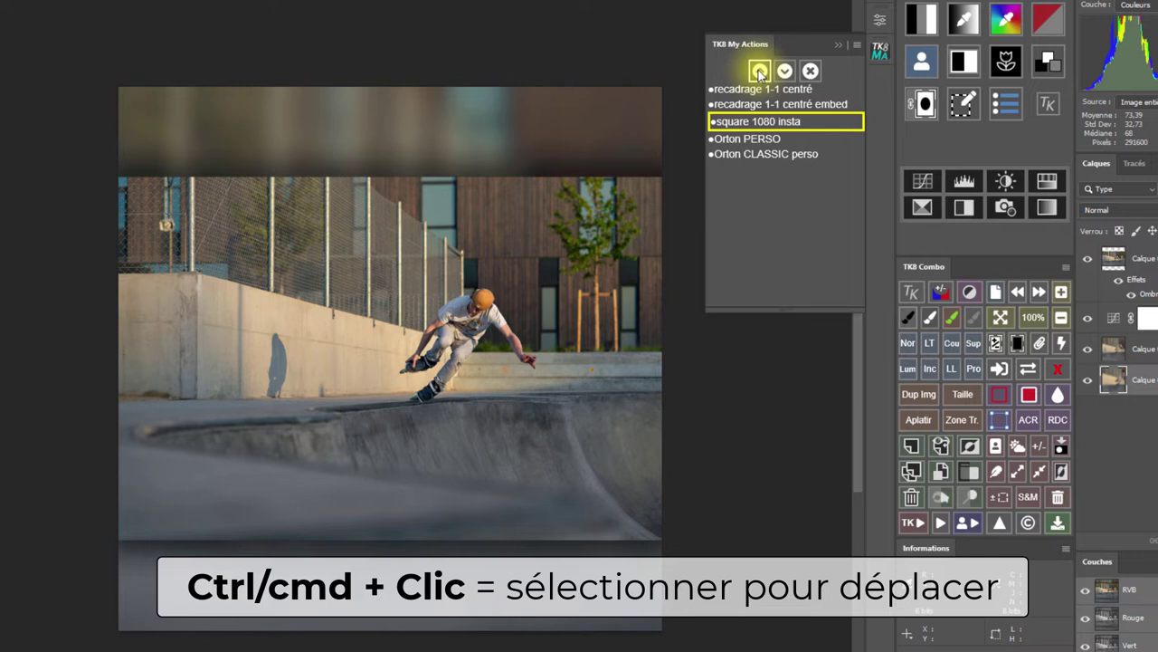
left_click(759, 72)
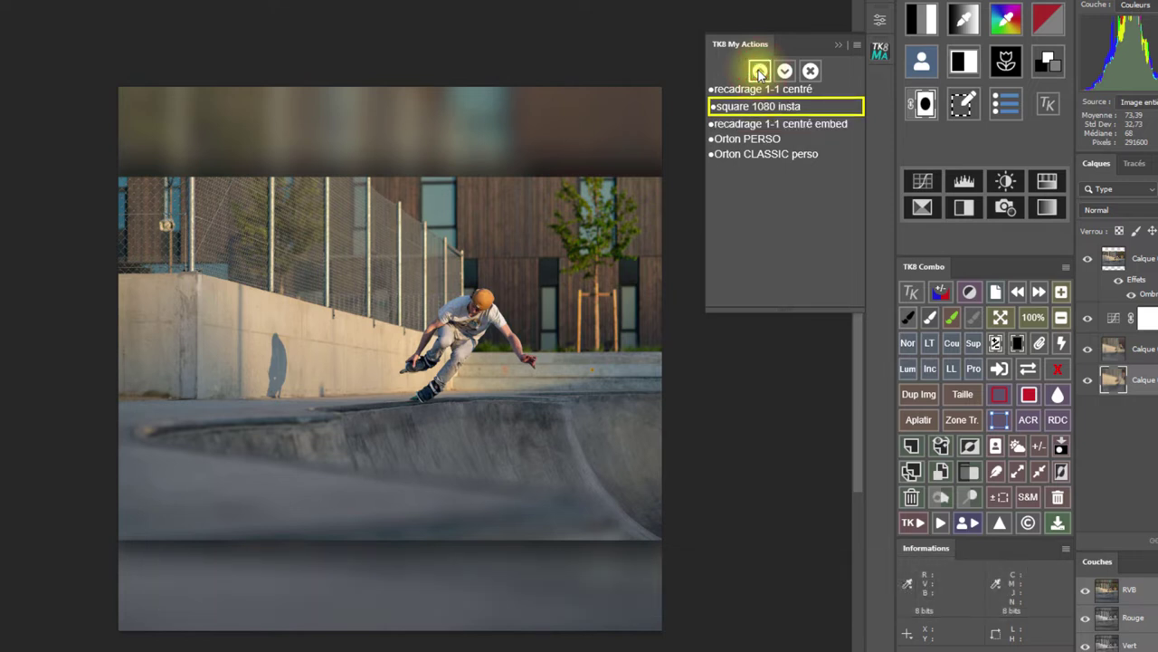
left_click(759, 72)
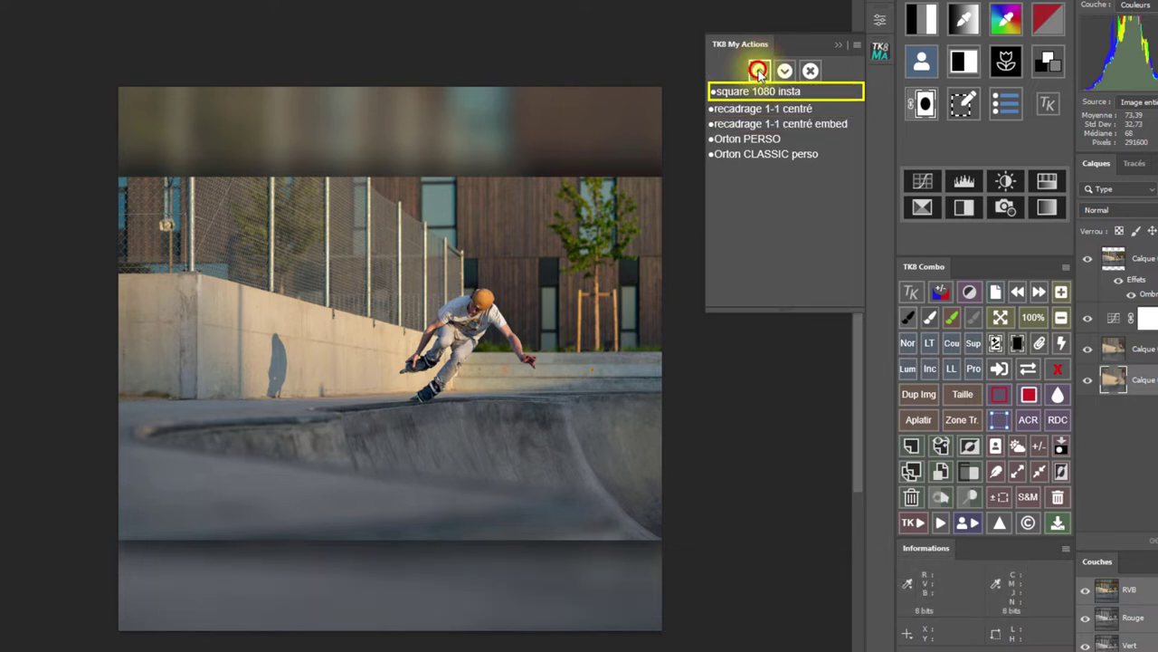
left_click(812, 71)
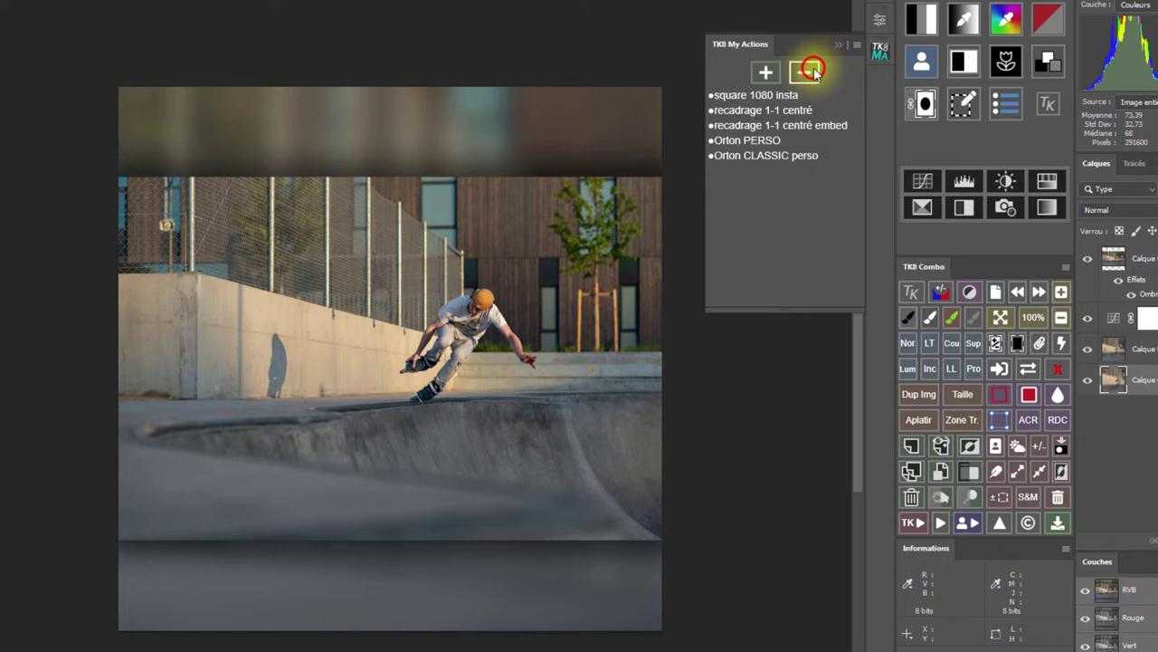
left_click(792, 95)
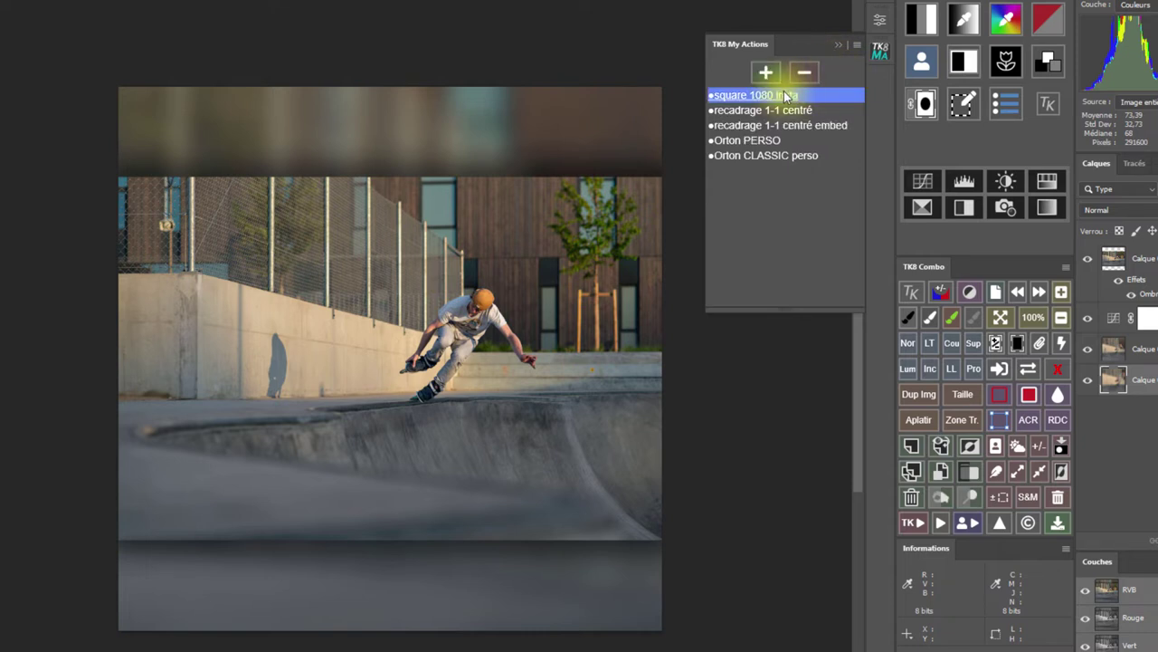
Colour-tag square 1080 insta yellow, recadrage 1-1 centré violet, recadrage embed green, and Orton PERSO blue
right_click(792, 95)
left_click(779, 96)
right_click(808, 112)
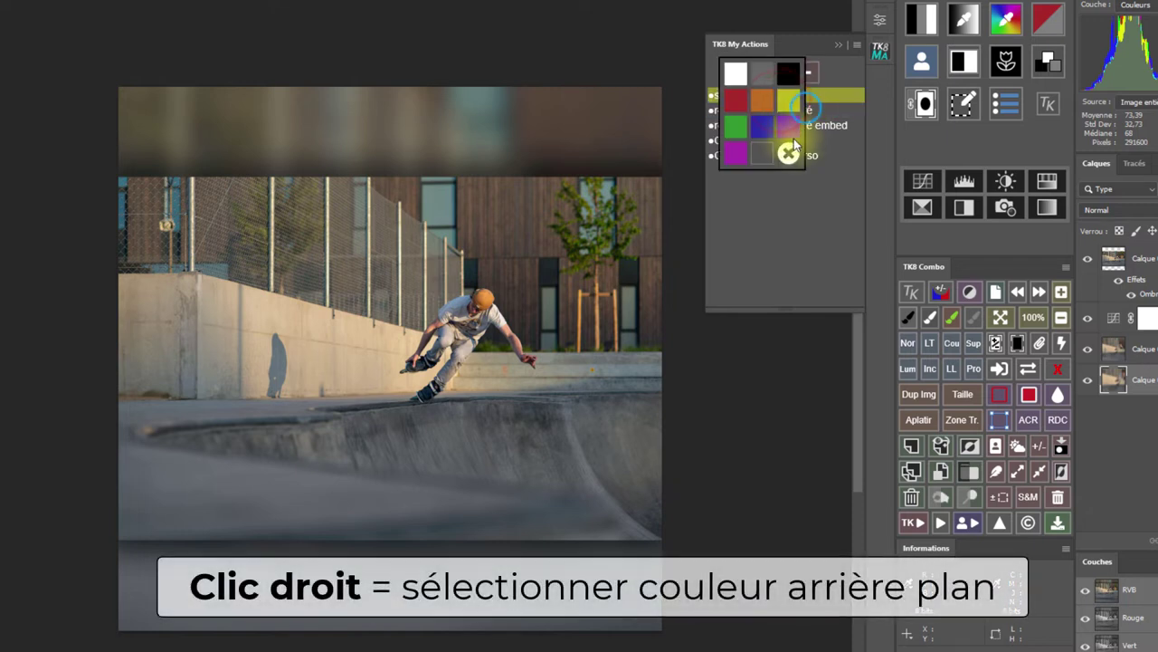
left_click(787, 107)
right_click(809, 128)
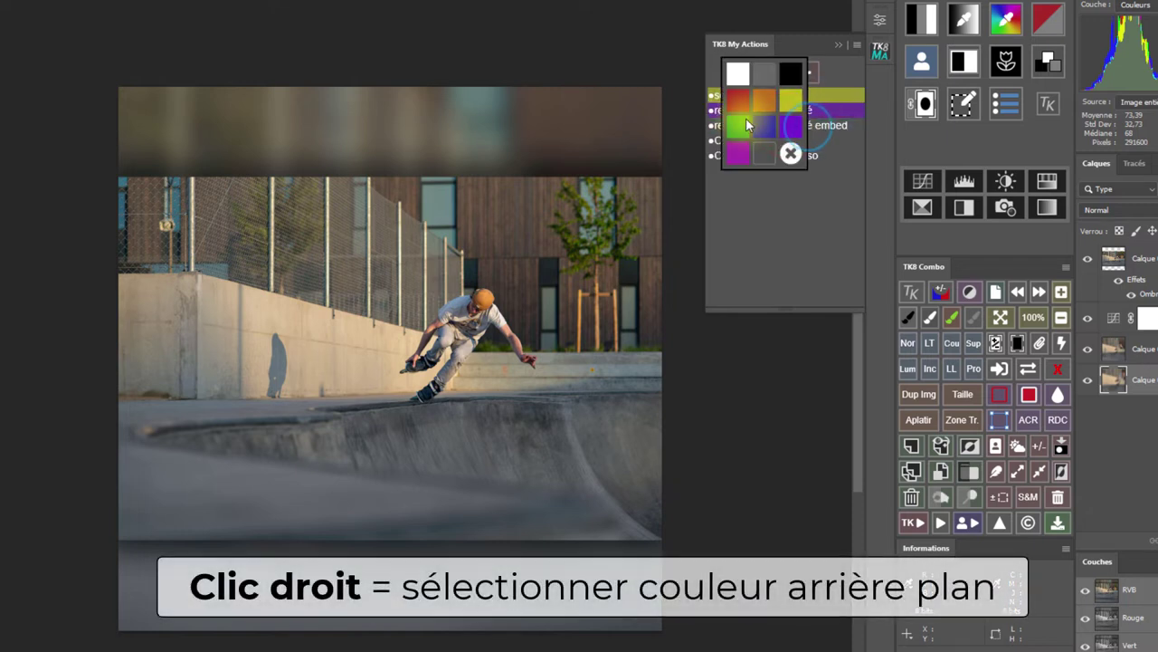
left_click(738, 126)
right_click(795, 125)
left_click(746, 134)
Try orange and pink on Orton CLASSIC perso, then leave it with no colour
left_click(741, 156)
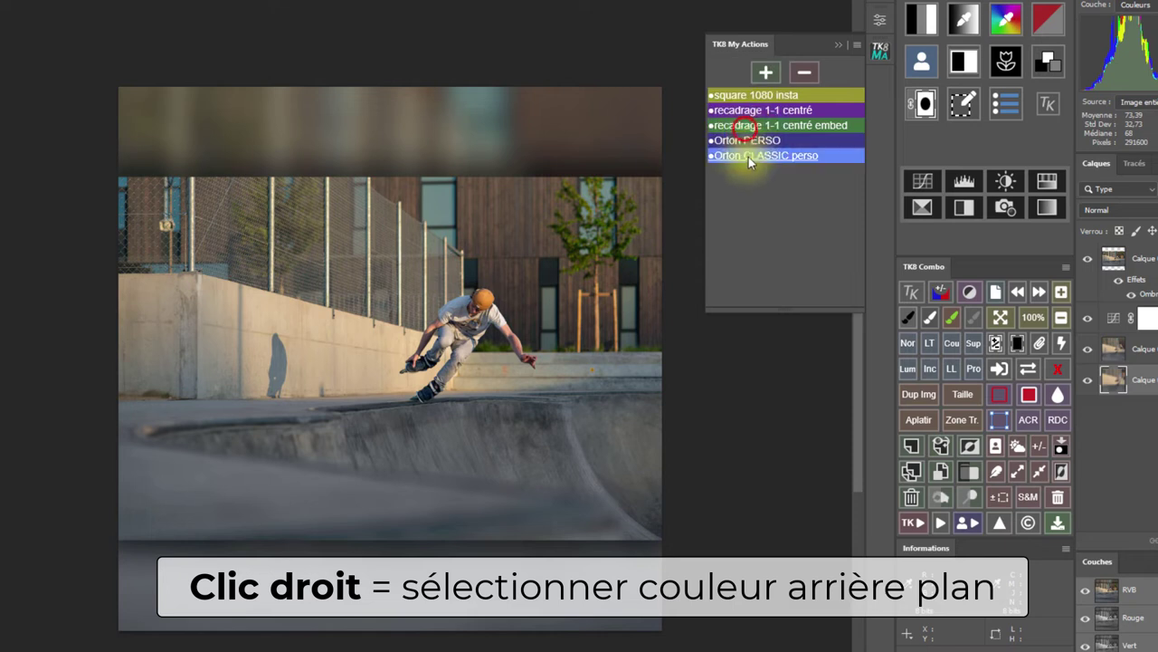
right_click(743, 158)
left_click(748, 101)
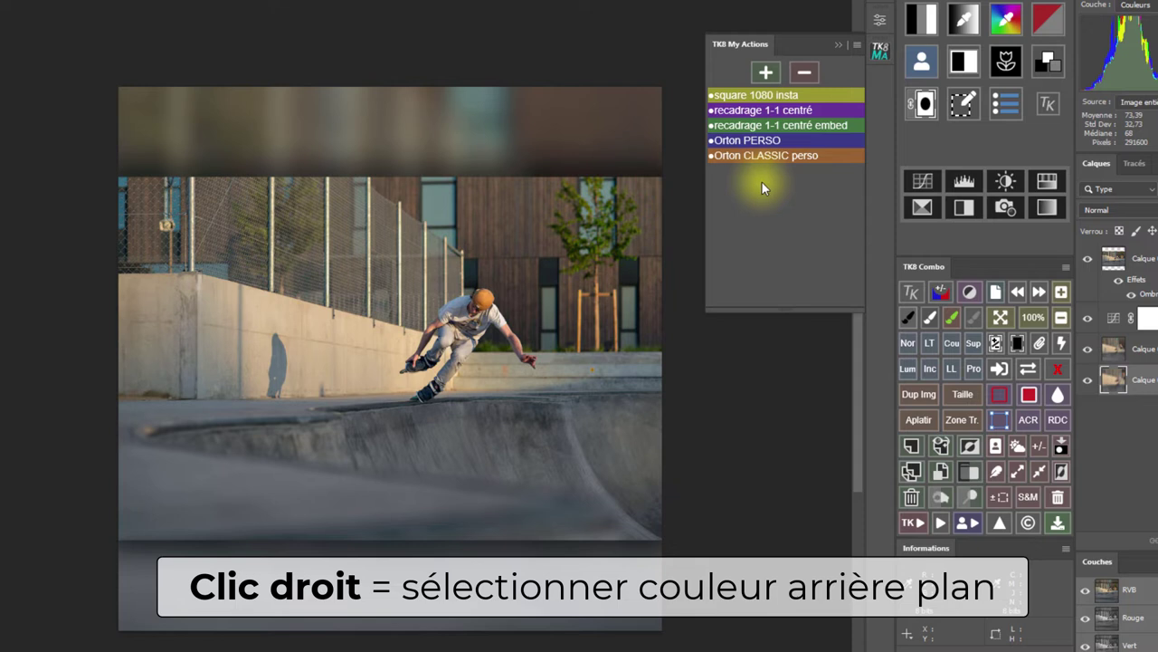
right_click(762, 155)
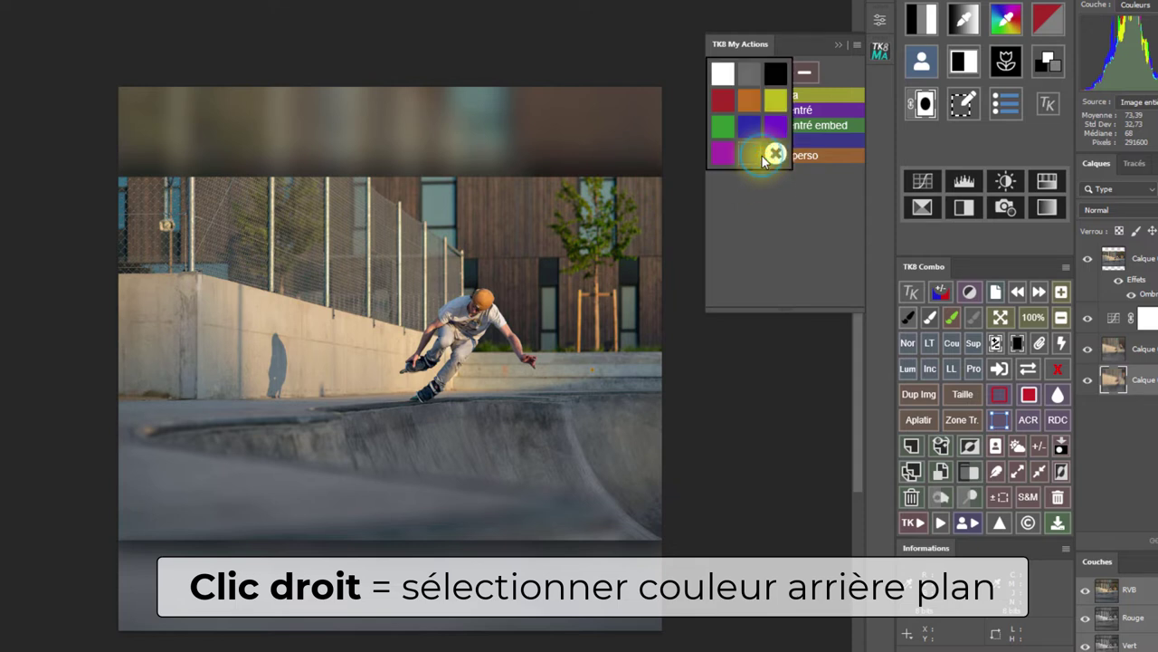
left_click(730, 153)
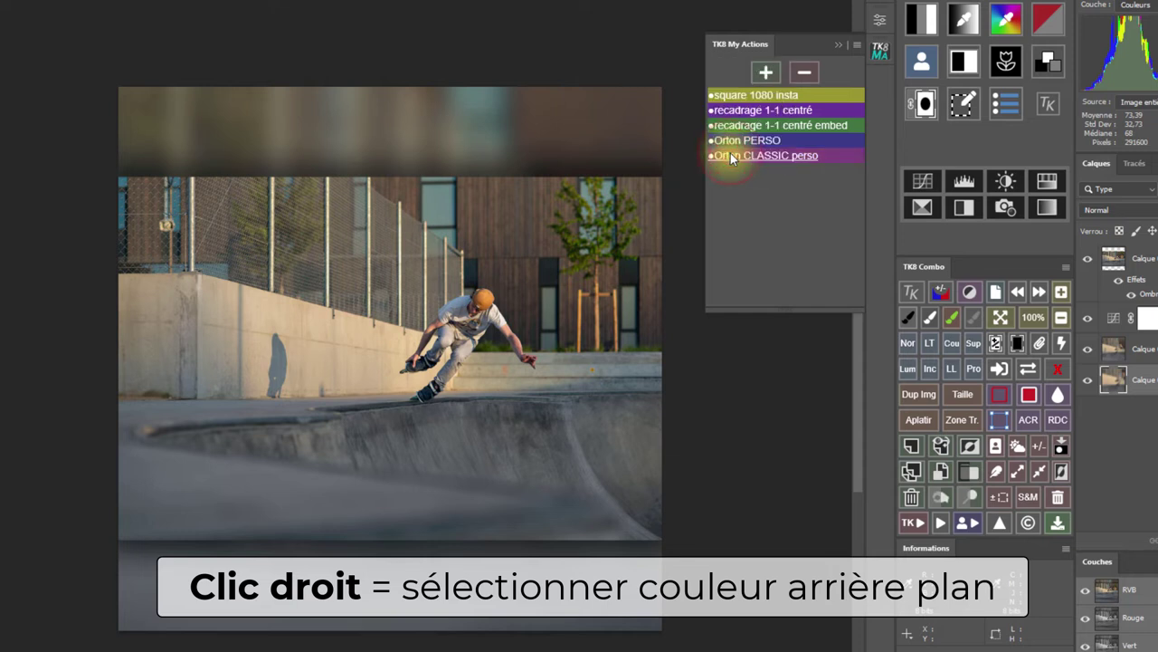
left_click(749, 154)
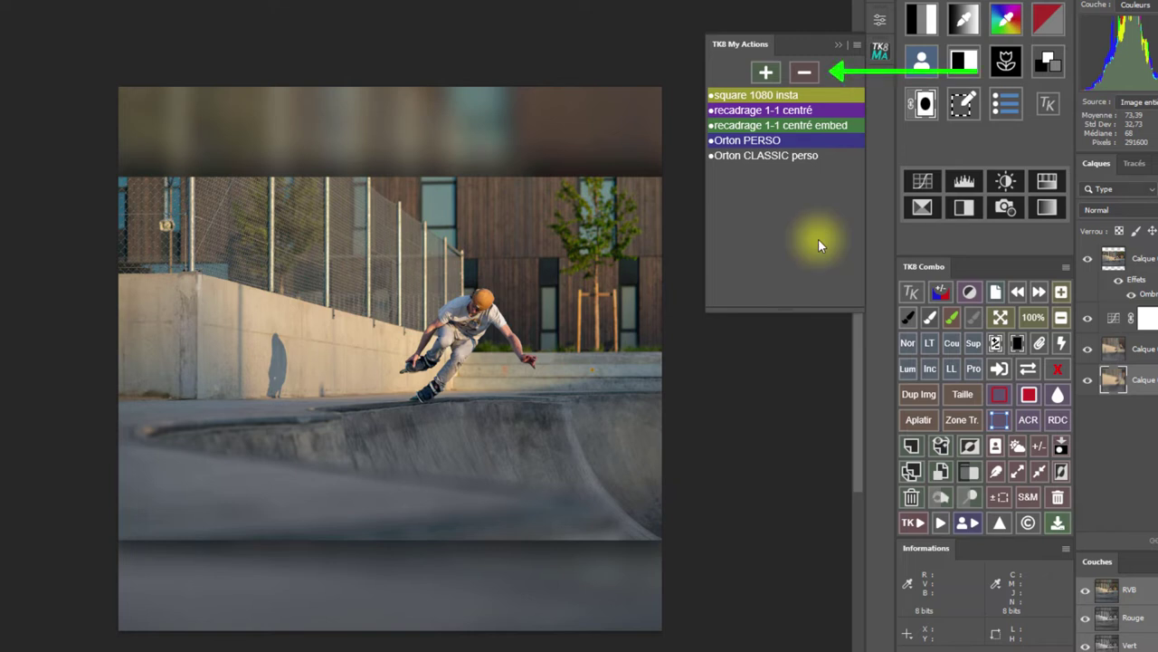
Delete only the recadrage 1-1 centré embed action from TK8 My Actions, keeping the other four
left_click(802, 72)
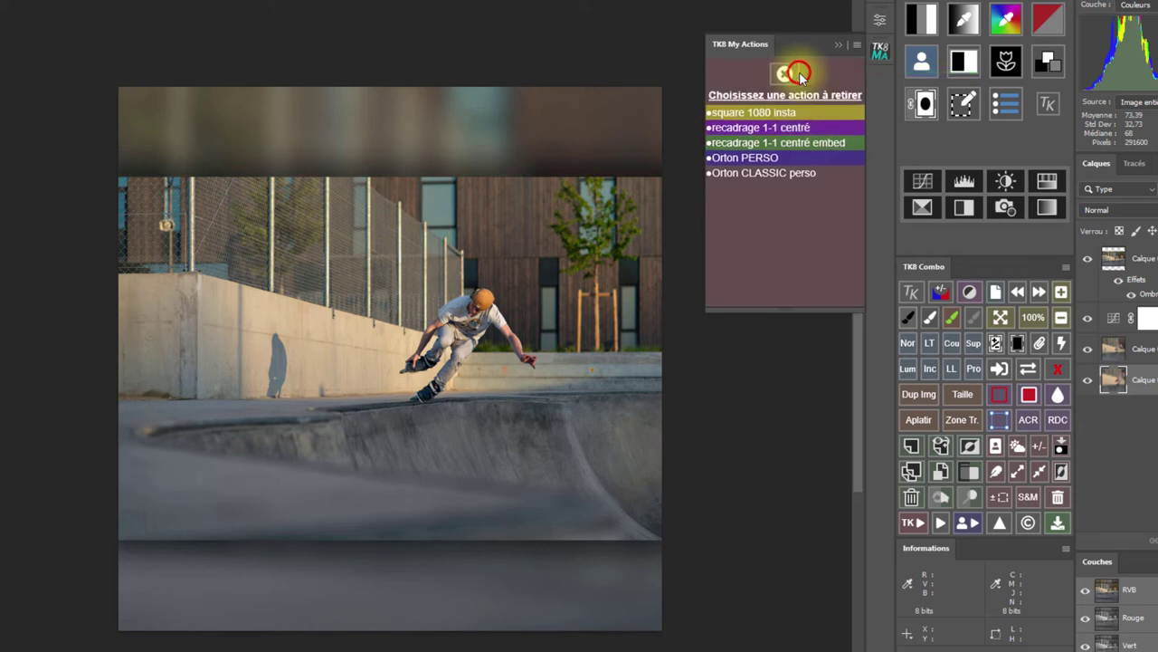
left_click(802, 115)
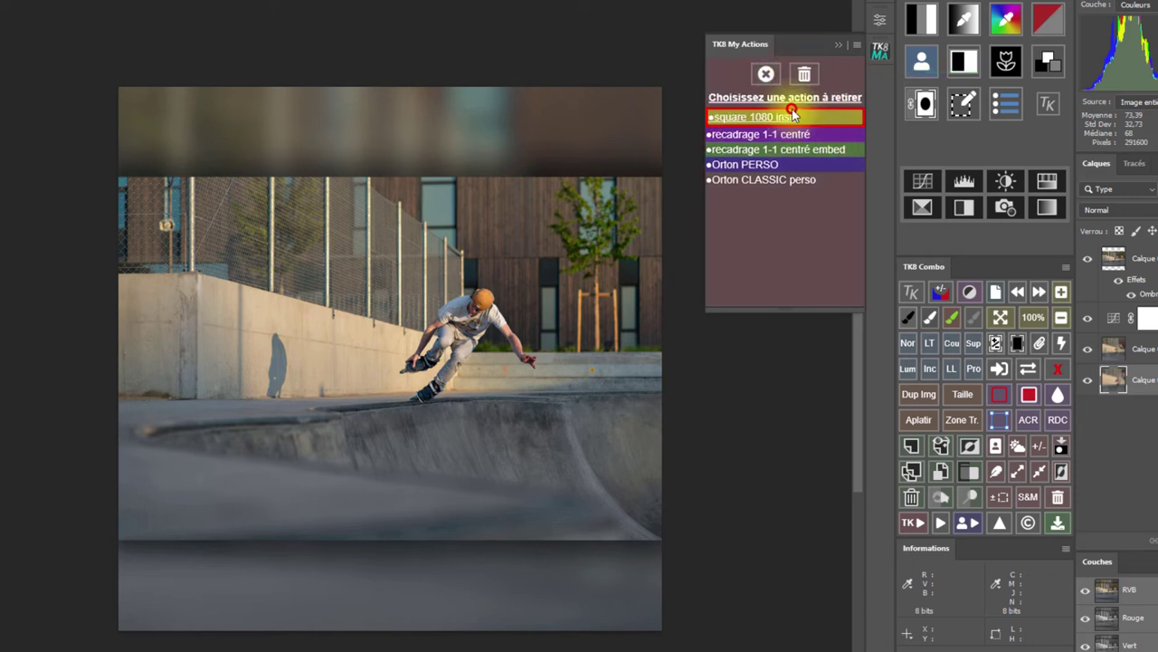
left_click(819, 135)
left_click(854, 152)
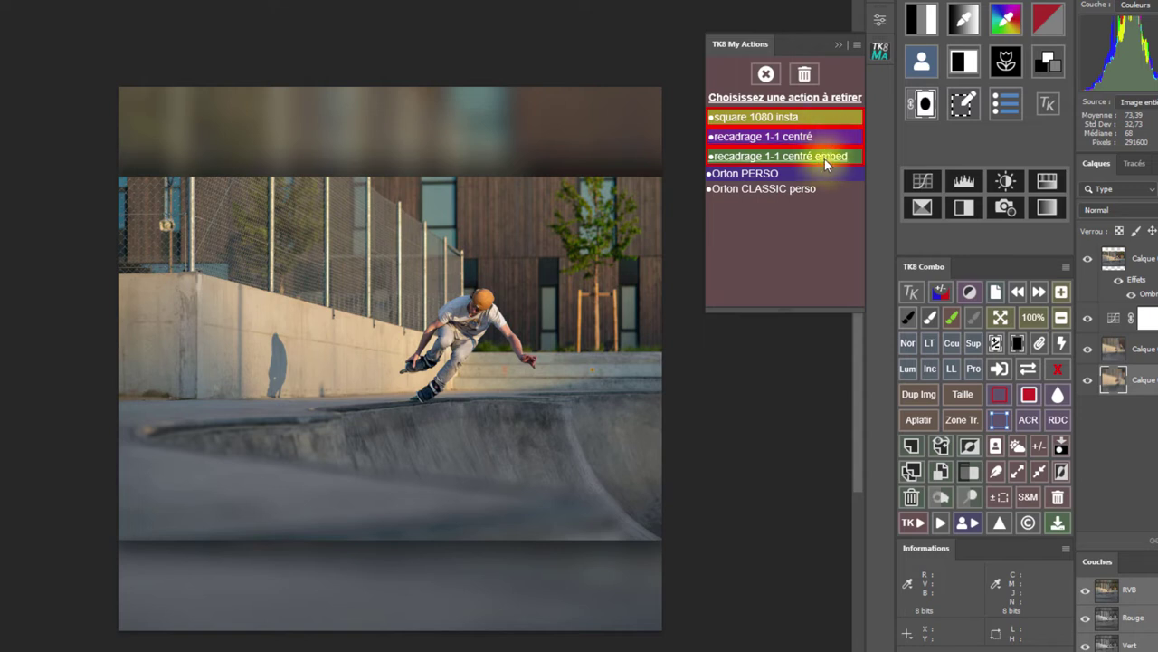
left_click(824, 136)
left_click(826, 117)
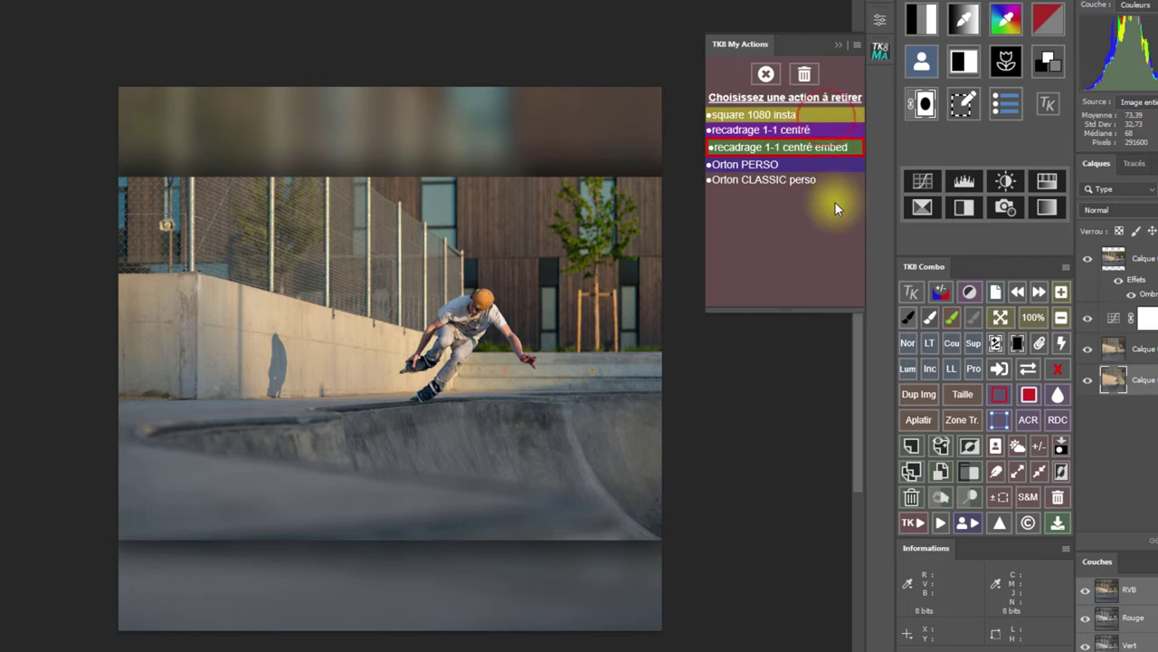
left_click(805, 76)
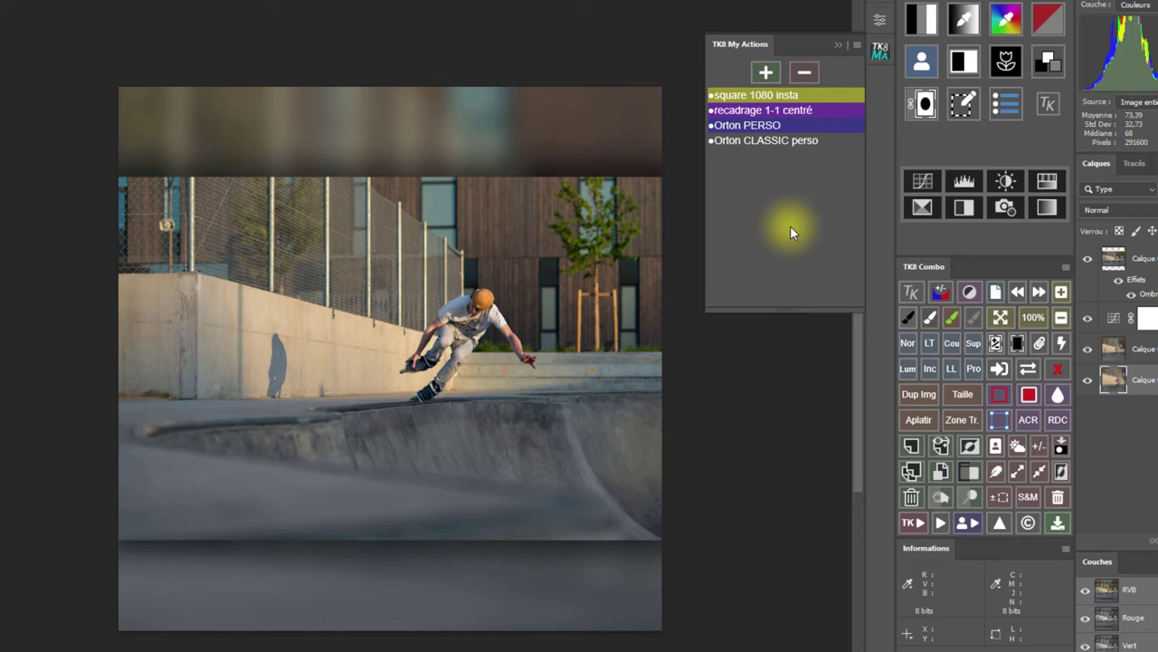
left_click(857, 46)
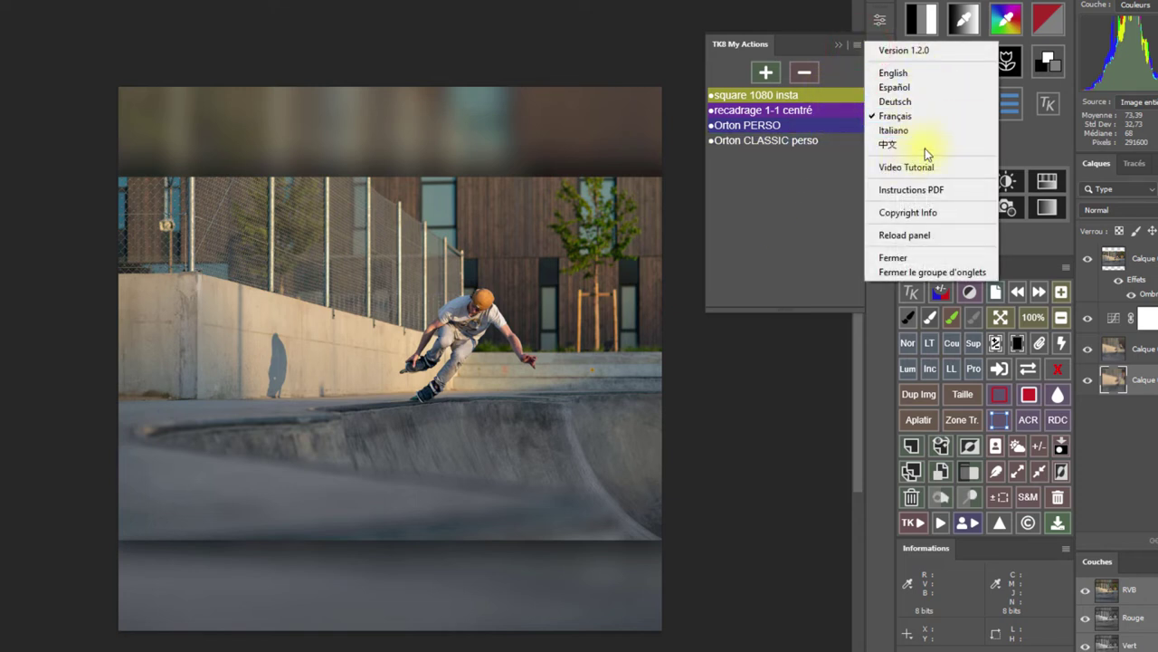
left_click(796, 259)
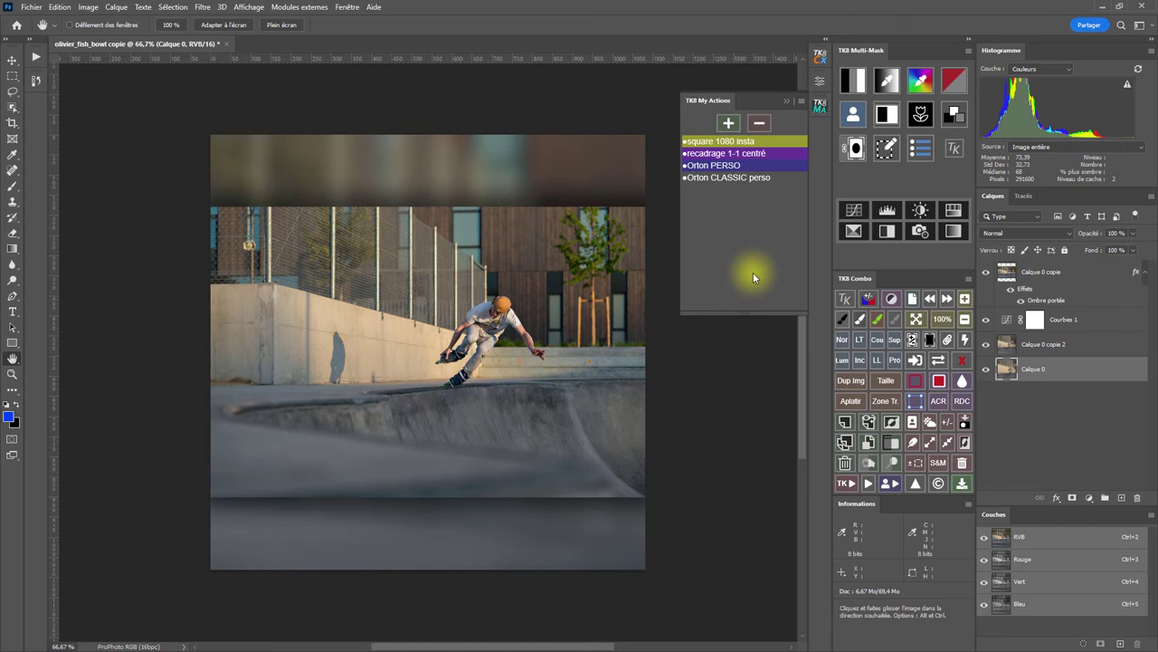
left_click(820, 106)
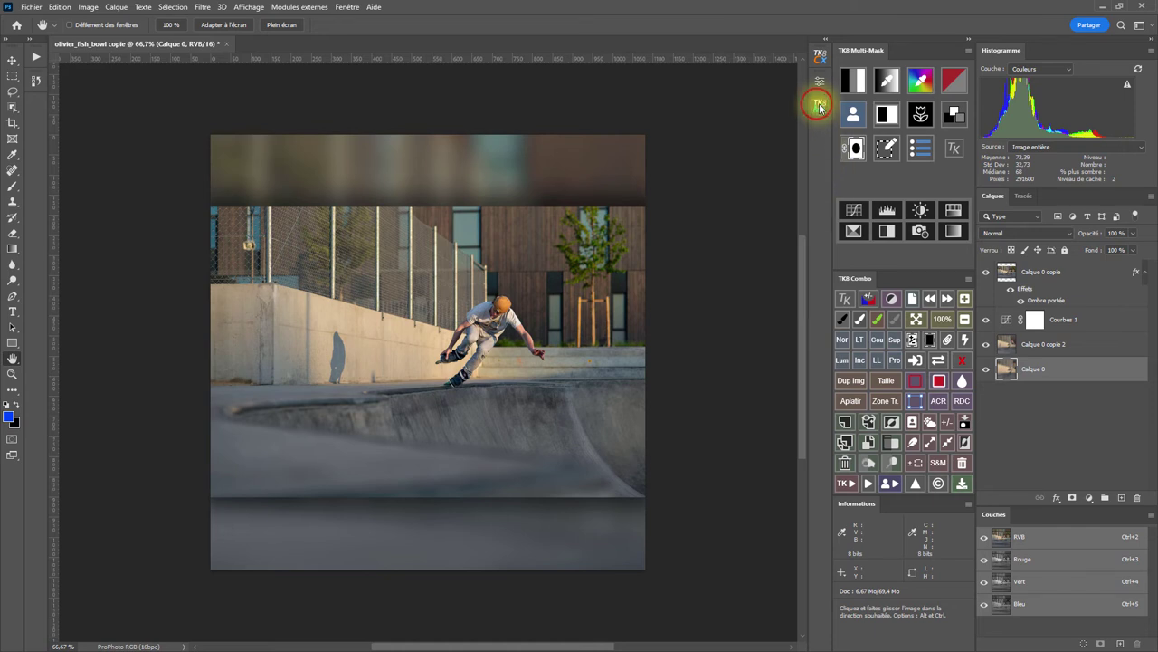
left_click(820, 105)
left_click(821, 110)
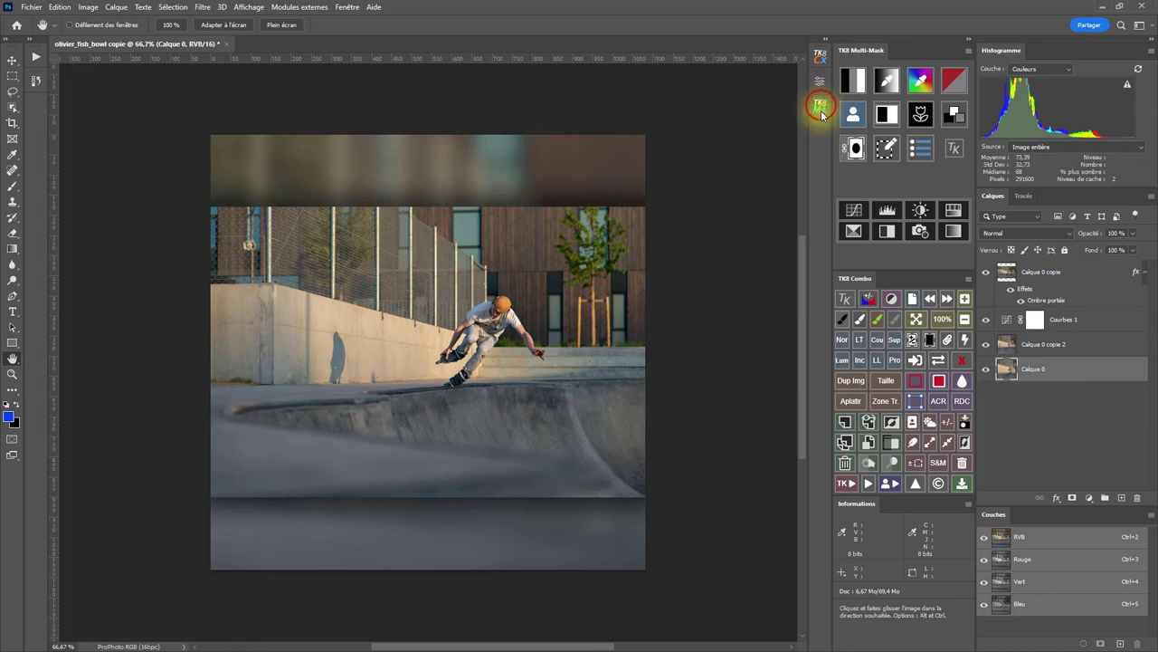
mouse_move(704, 99)
left_mouse_down()
mouse_move(1072, 61)
mouse_move(1048, 50)
left_mouse_up()
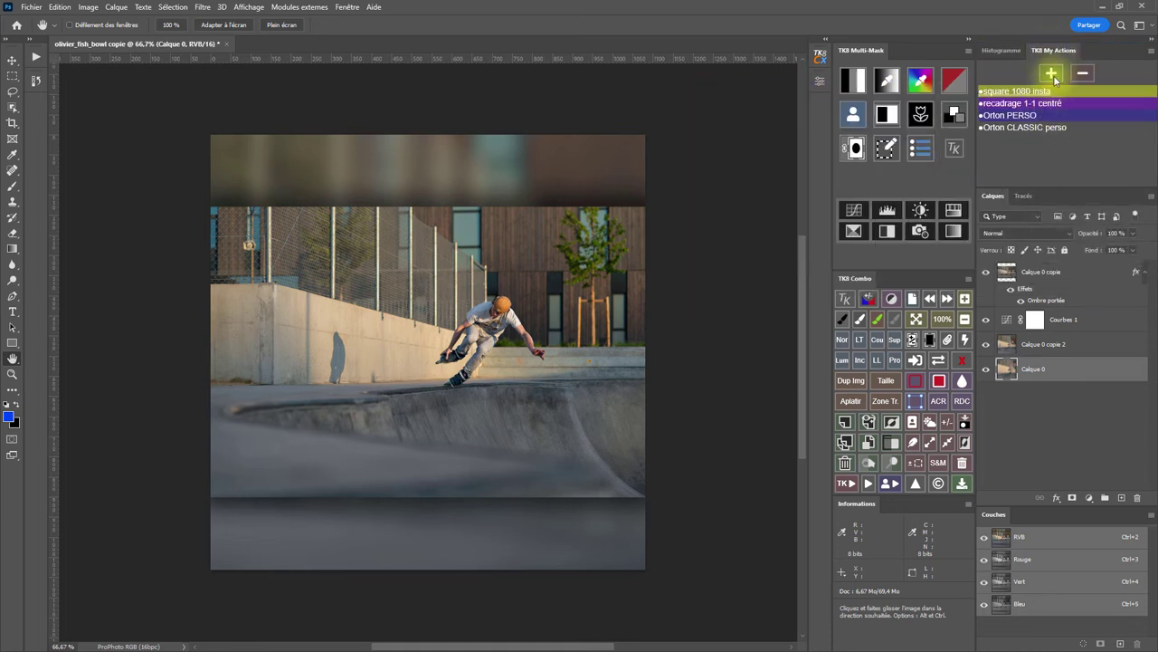
left_click(1001, 49)
left_click(1053, 50)
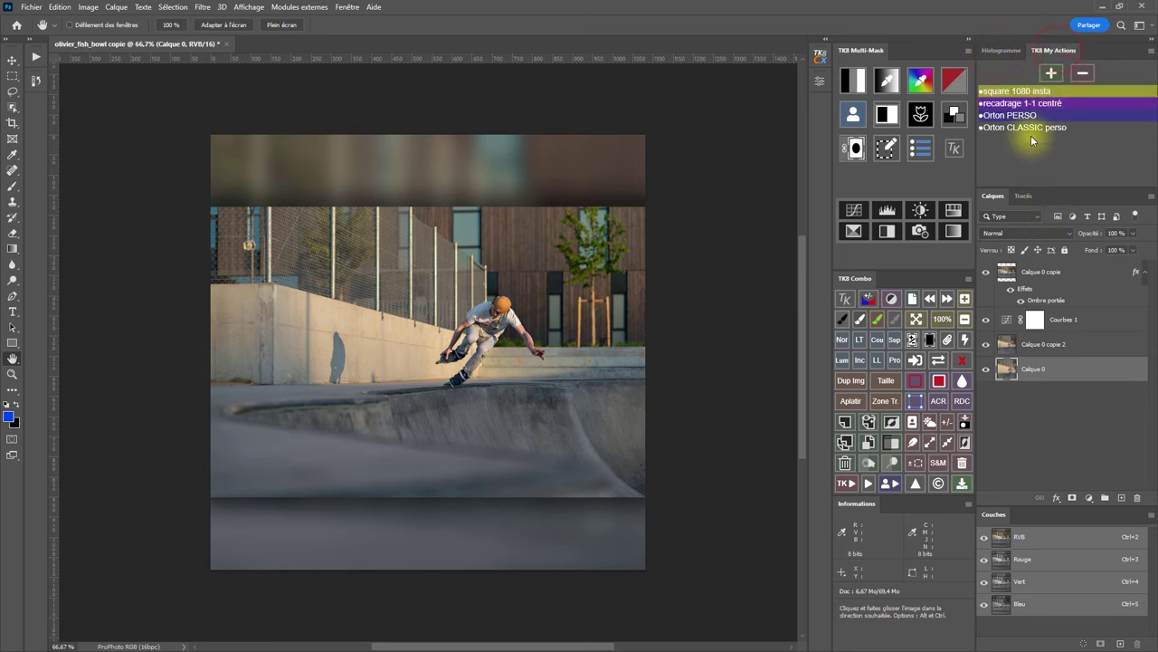
left_click_drag(1049, 50, 916, 50)
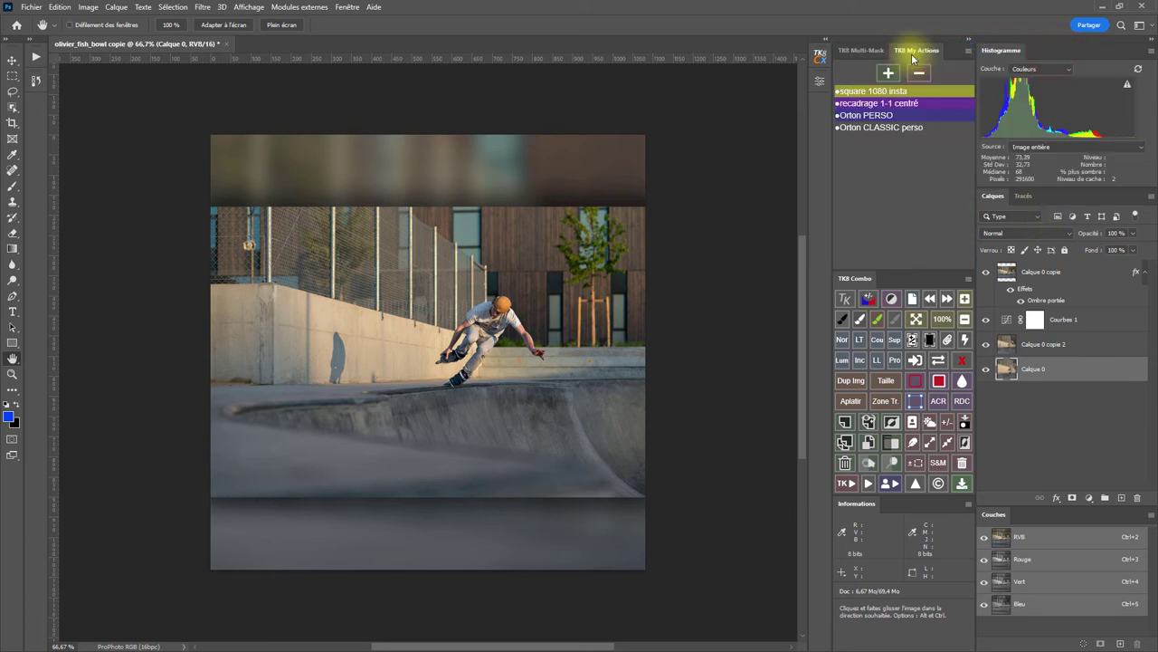
left_click(857, 50)
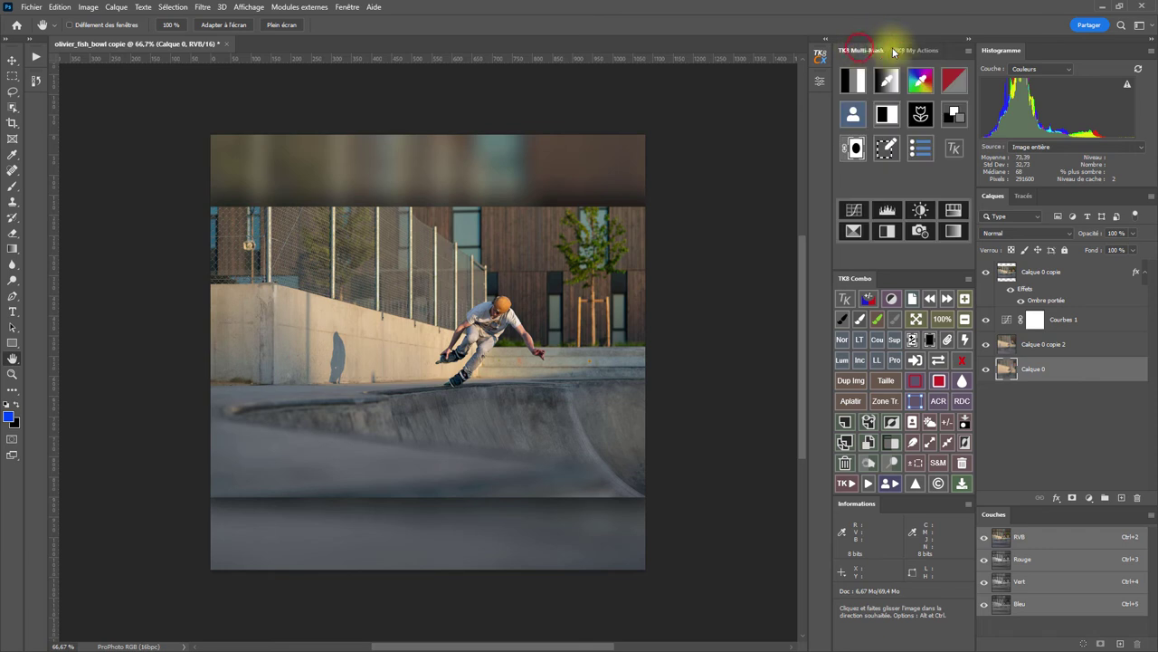
left_click(902, 49)
left_click_drag(905, 50, 828, 114)
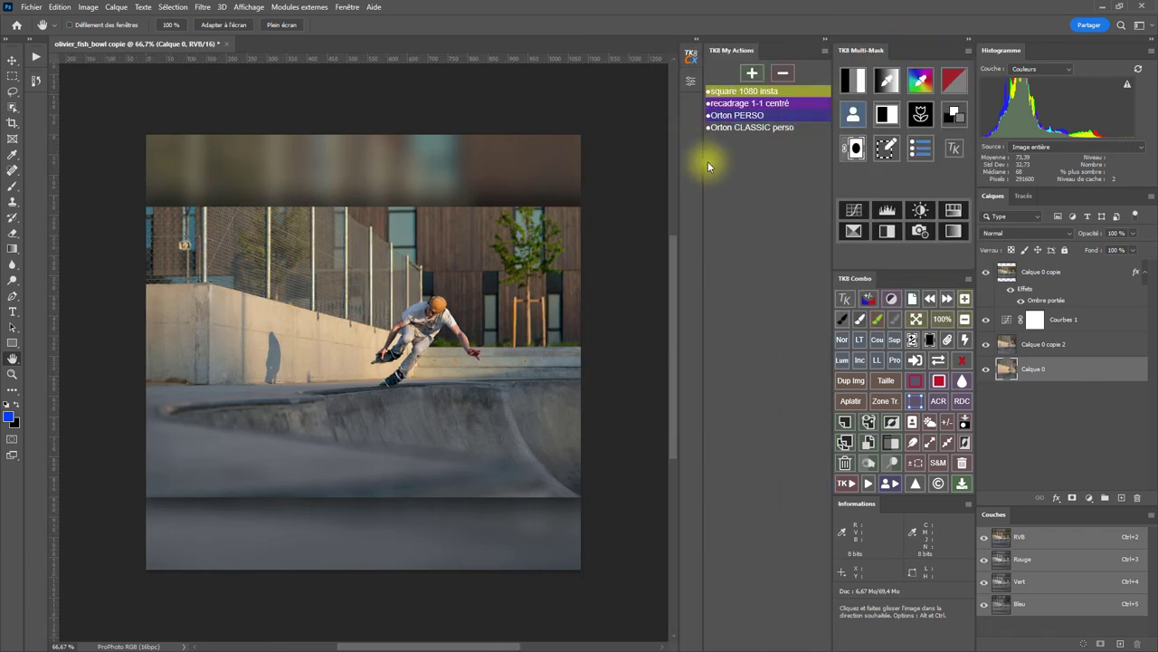
left_click_drag(704, 162, 758, 163)
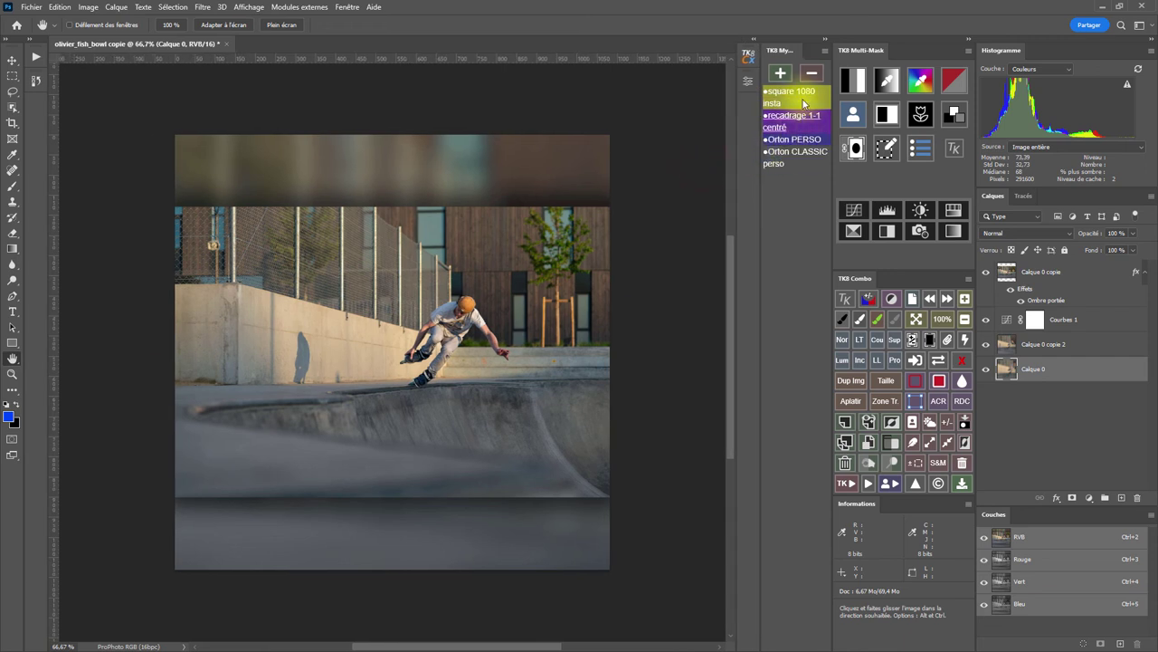
left_click(824, 40)
left_click(818, 42)
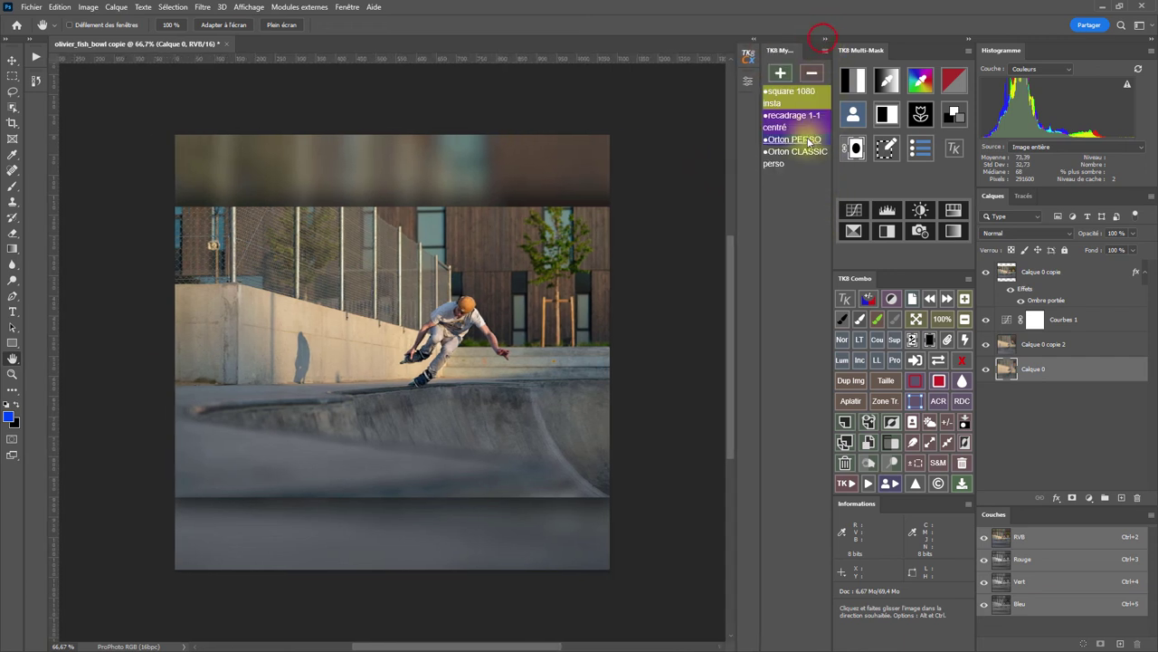
left_click_drag(781, 49, 742, 96)
left_click(819, 107)
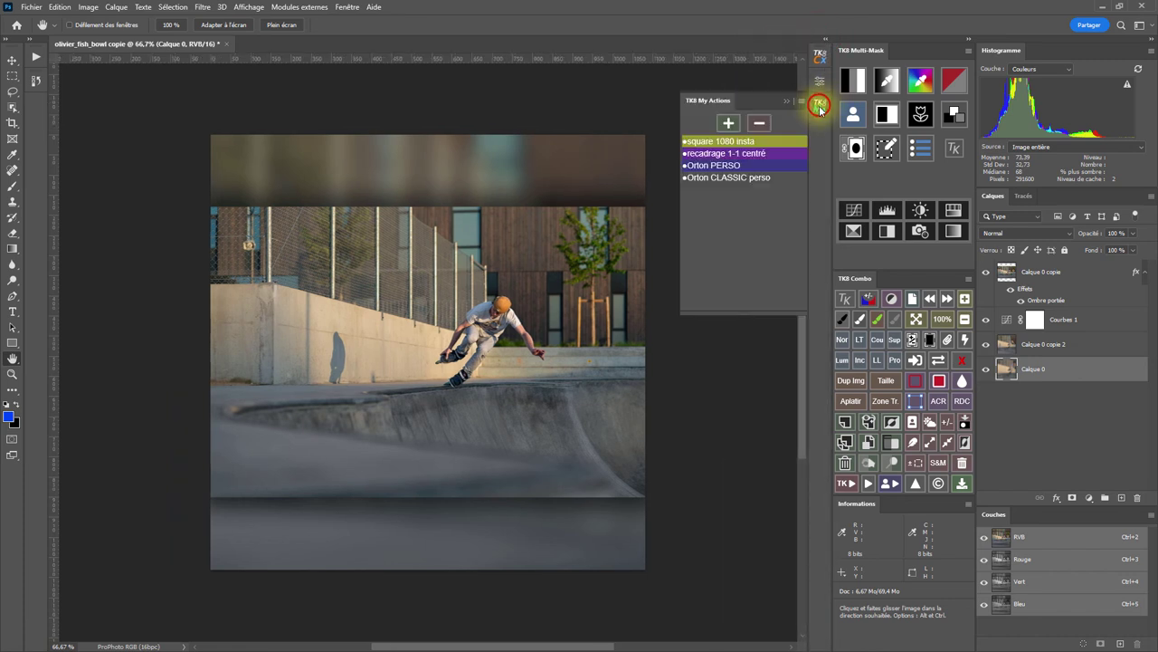